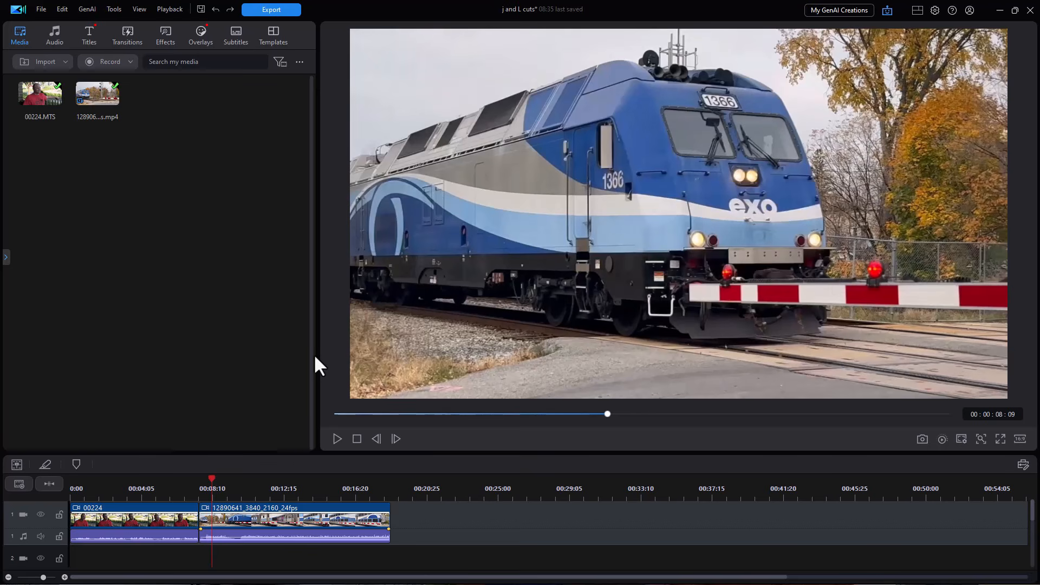
- Play back the straight cut from interview clip 00224 to the train clip
click(118, 487)
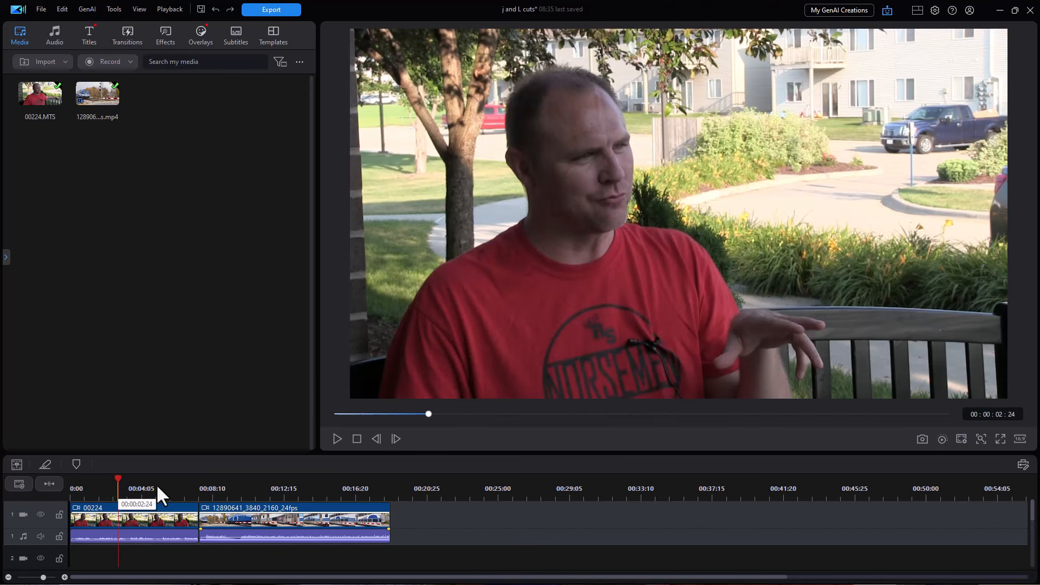
click(334, 437)
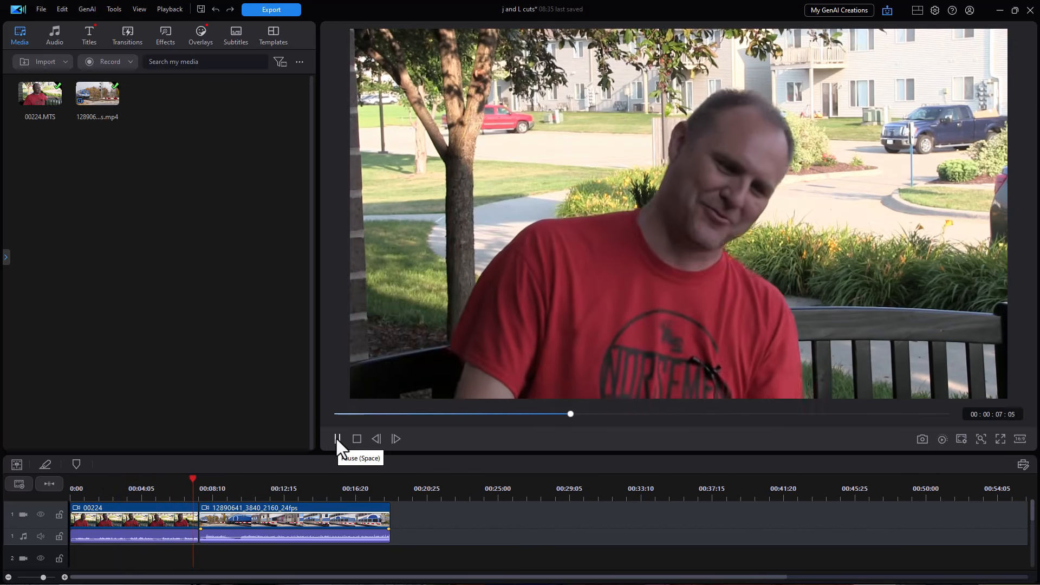
click(336, 439)
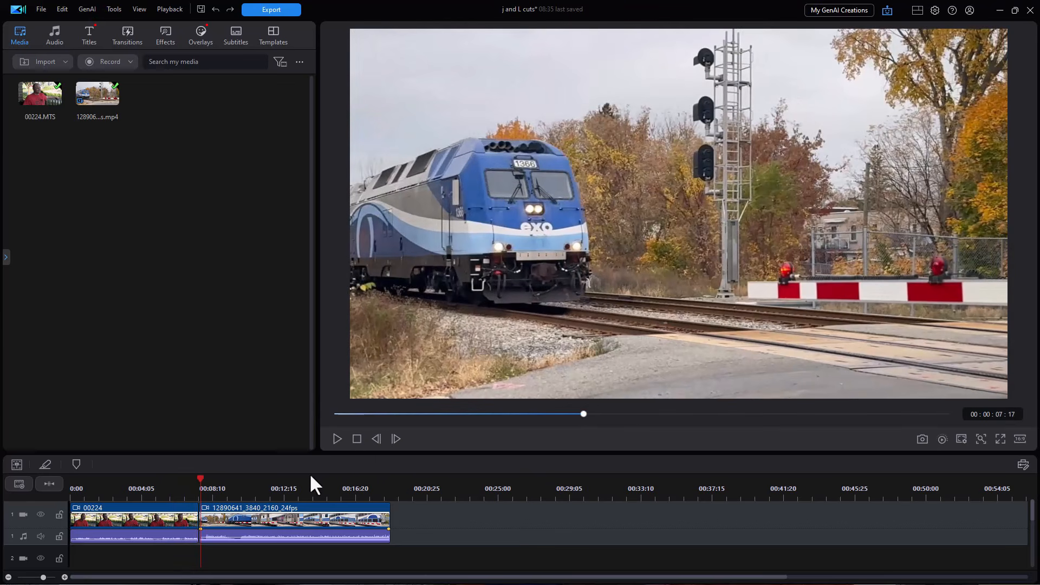
click(338, 439)
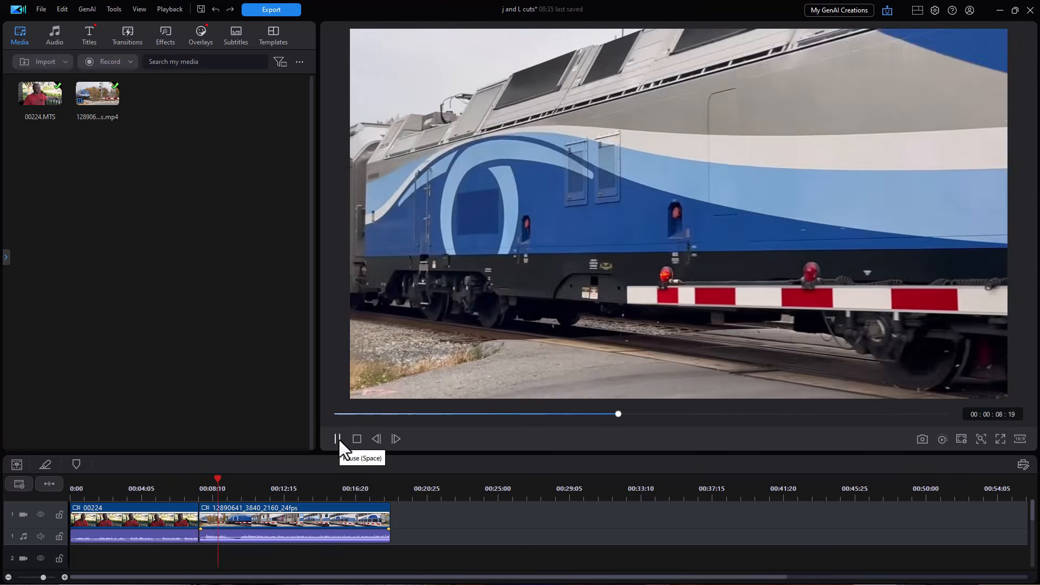
click(339, 440)
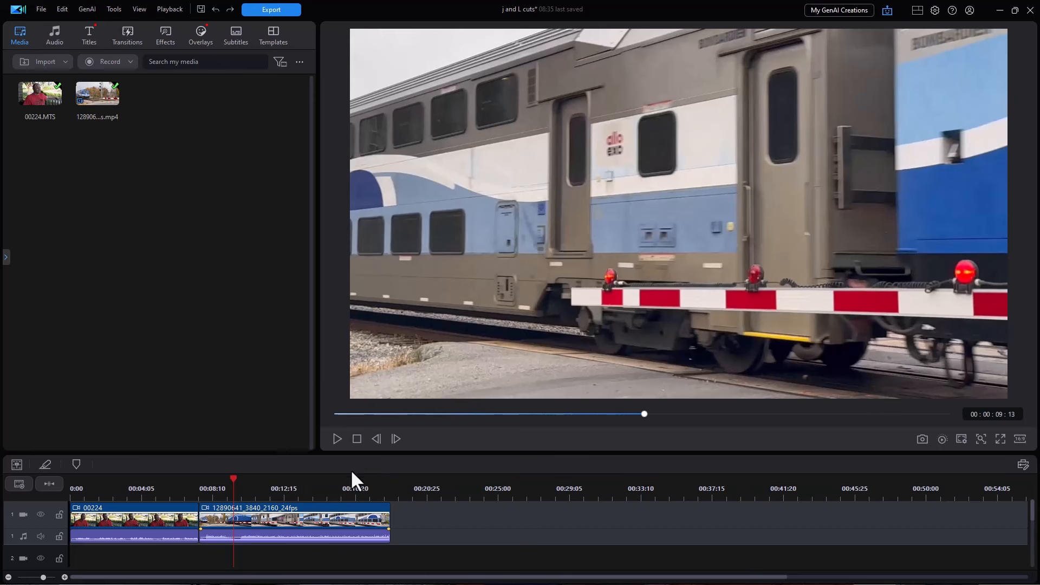
- Enlarge the timeline, move the train clip to track 2 starting at about 00:00:04:15 under clip 00224, and preview the overlap
drag(365, 454, 369, 427)
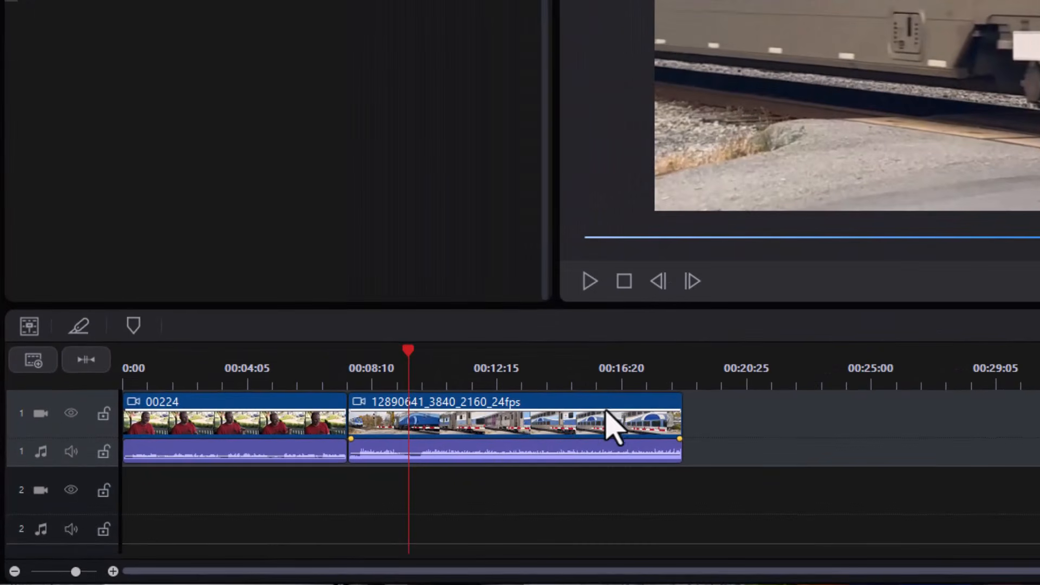
drag(520, 416, 435, 513)
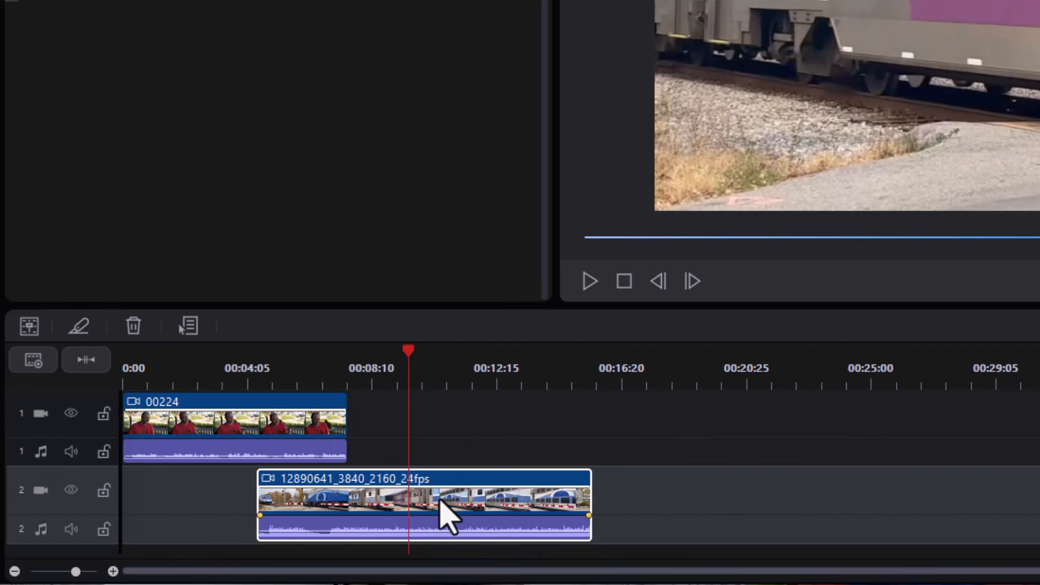
click(237, 369)
key(space)
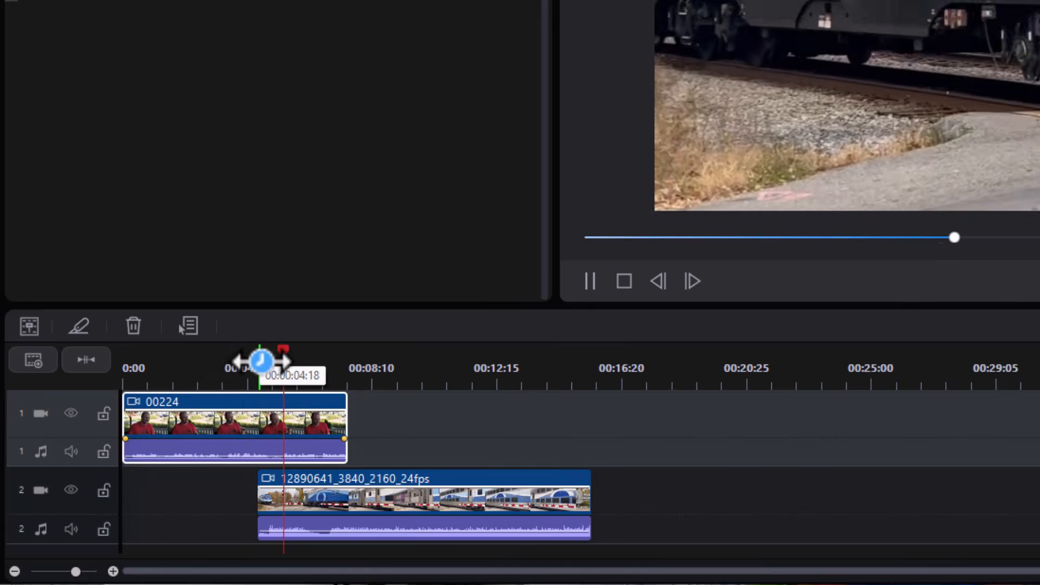
key(space)
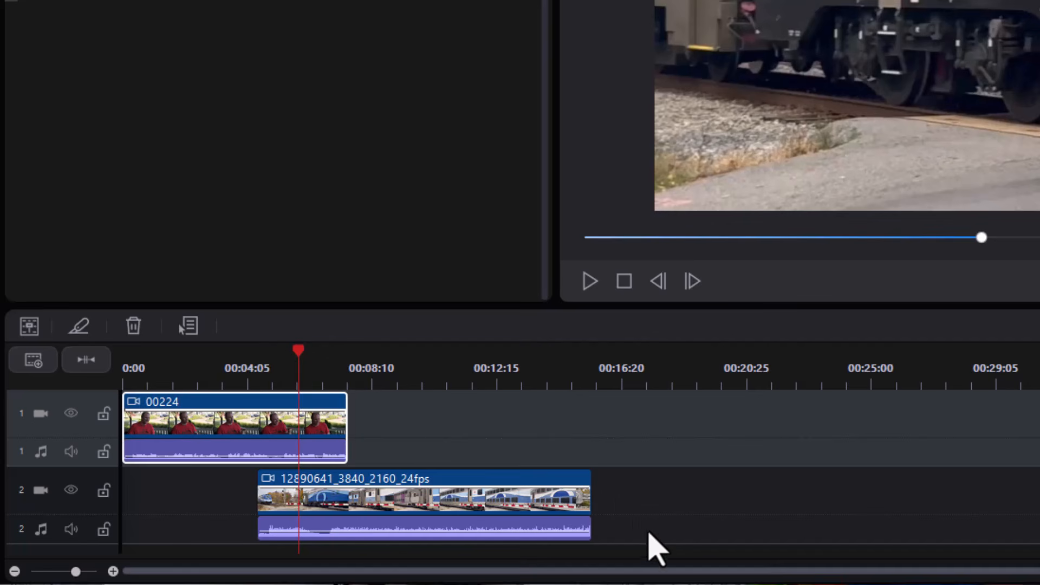
- Unlink the video and audio of the train clip on track 2
click(526, 496)
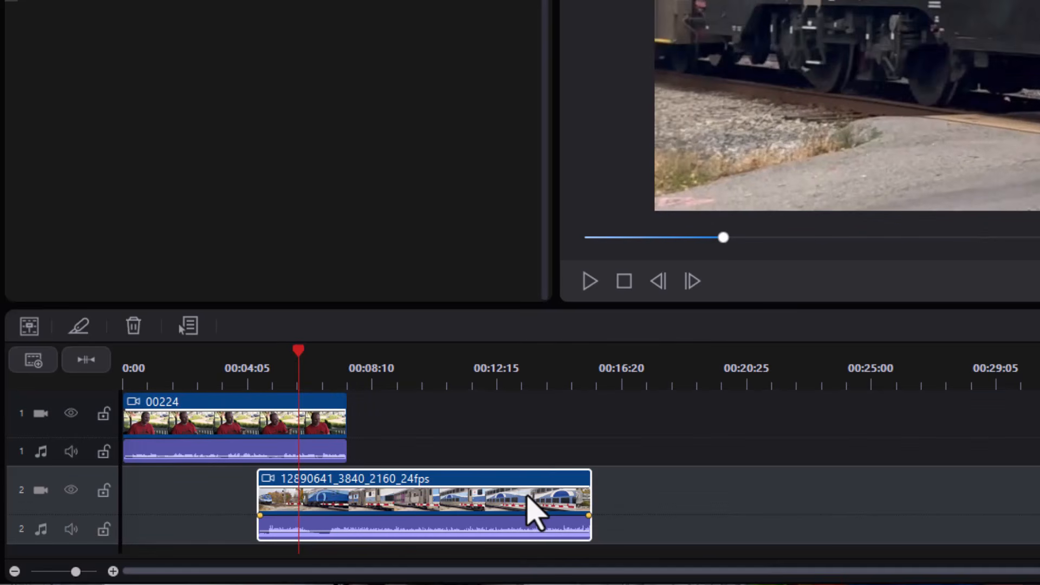
right_click(528, 501)
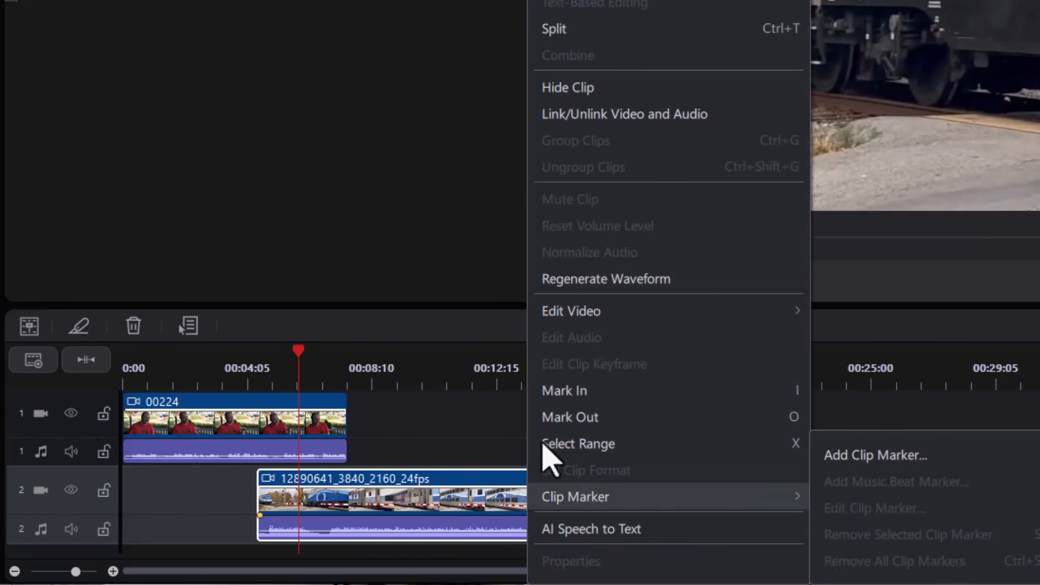
click(606, 114)
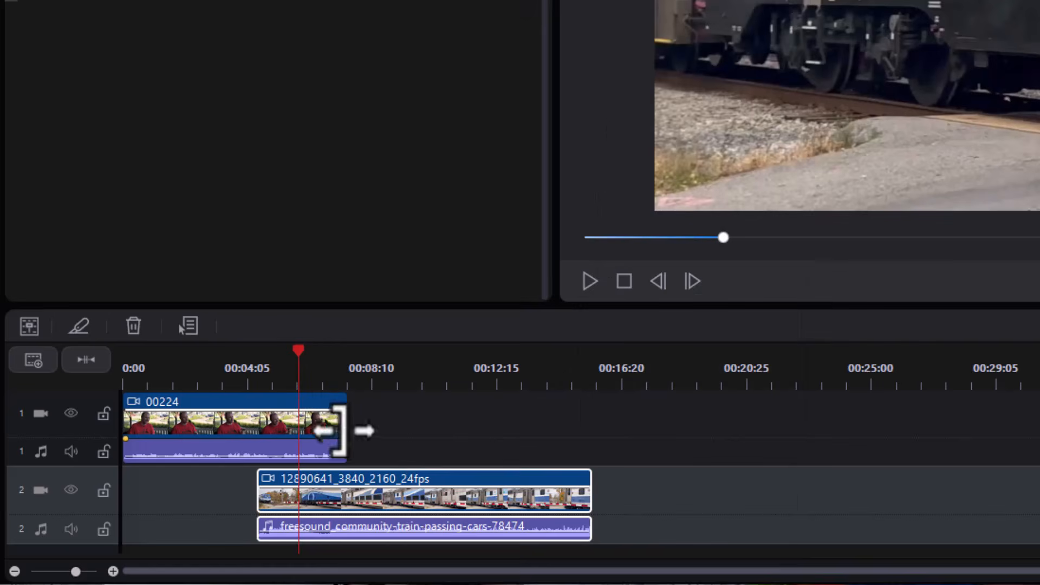
- Split the train video at the end of clip 00224 and remove the overlapping part, leaving the gap
click(327, 428)
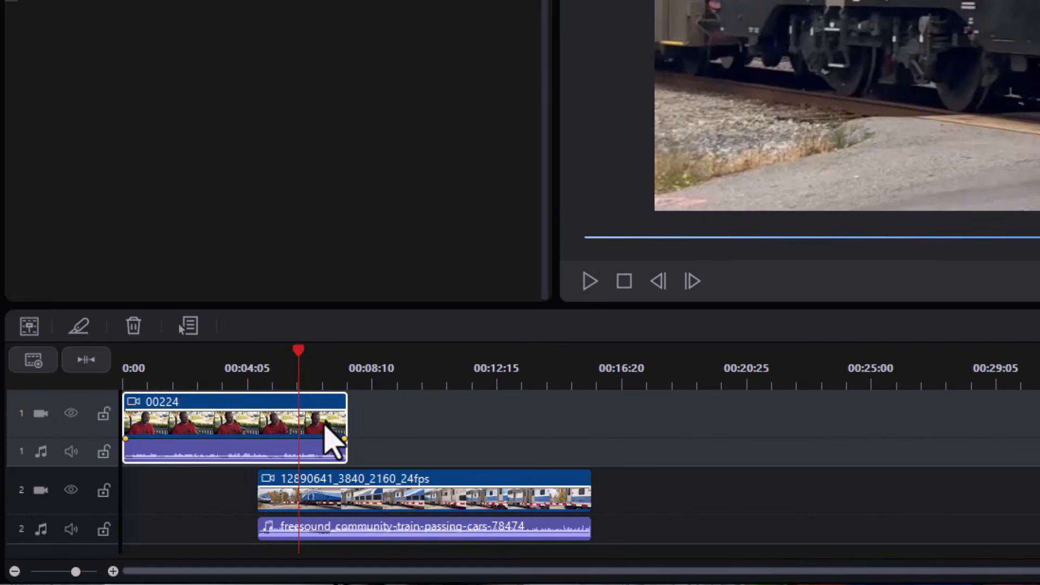
key(End)
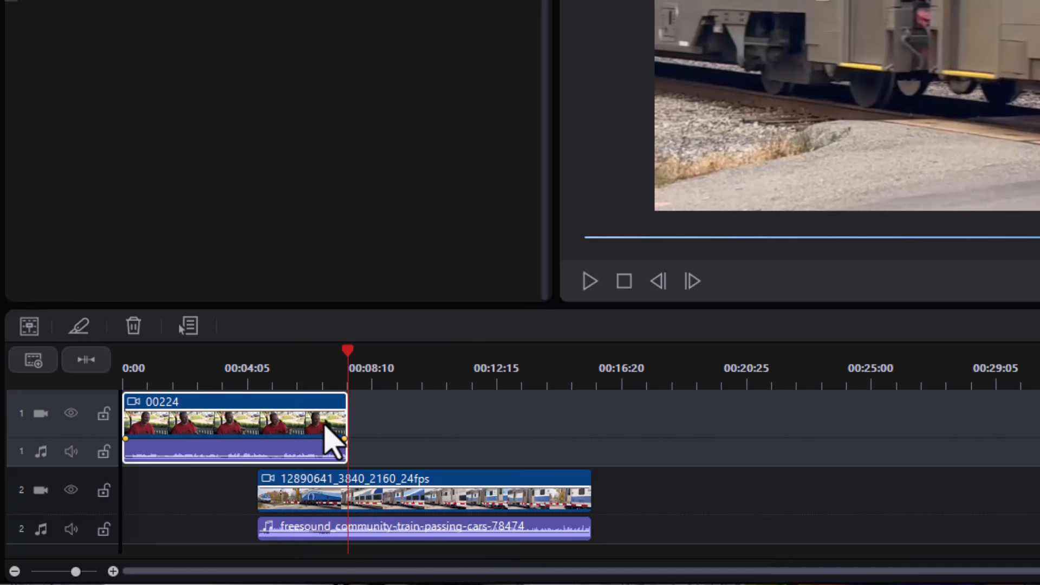
click(317, 493)
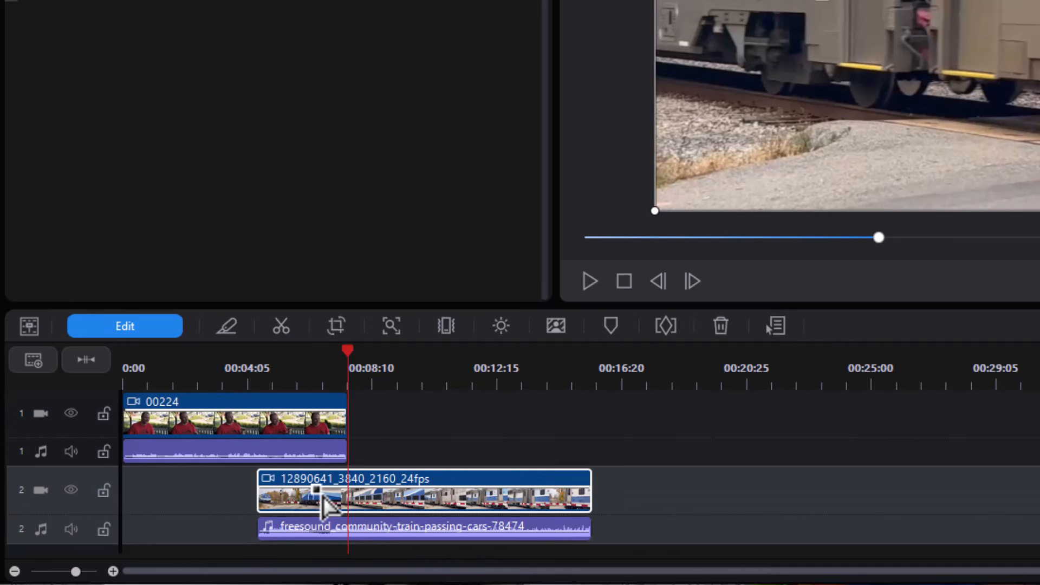
key(ctrl+t)
click(310, 492)
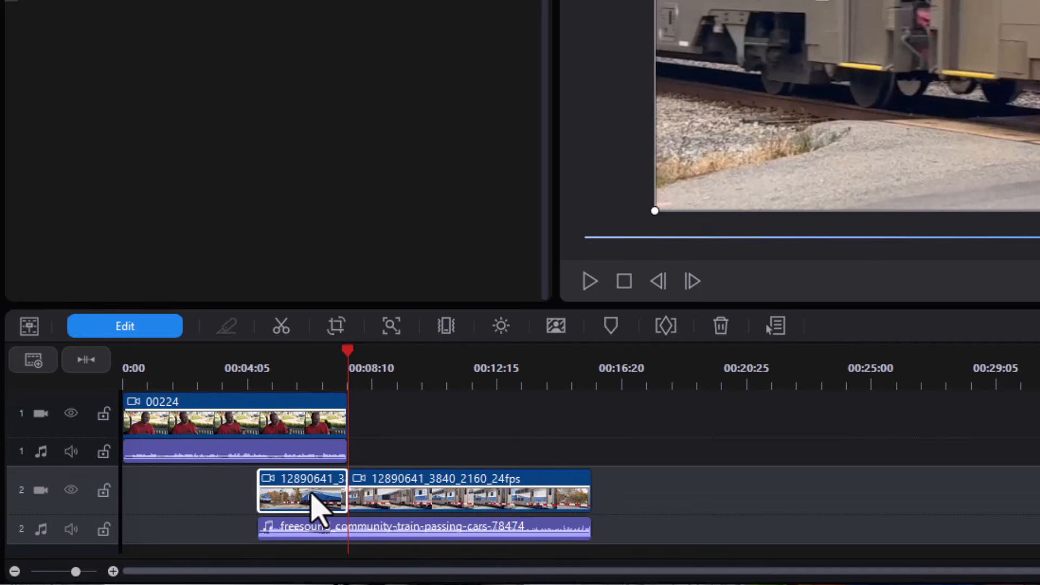
key(Delete)
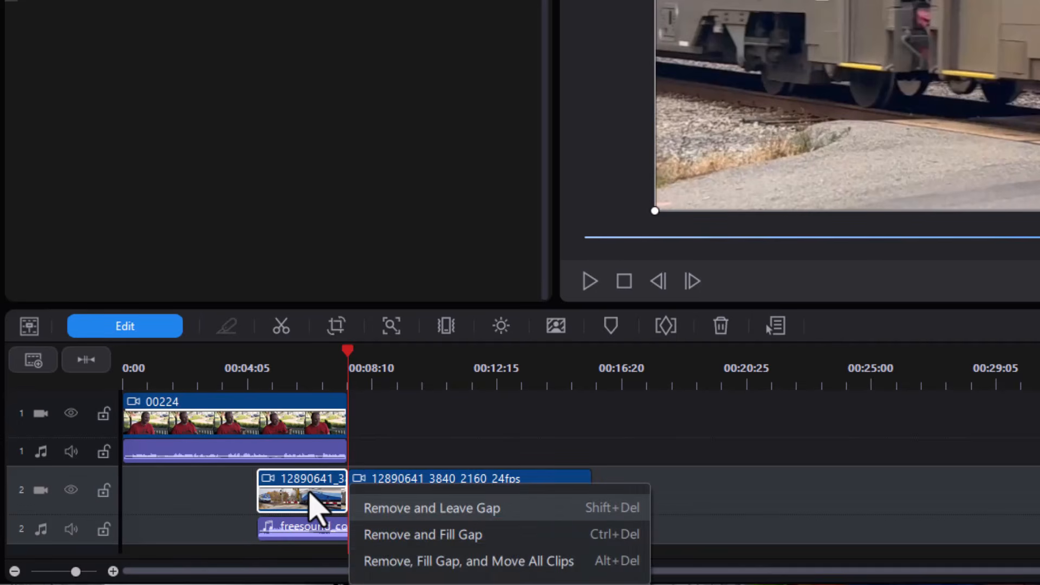
click(443, 512)
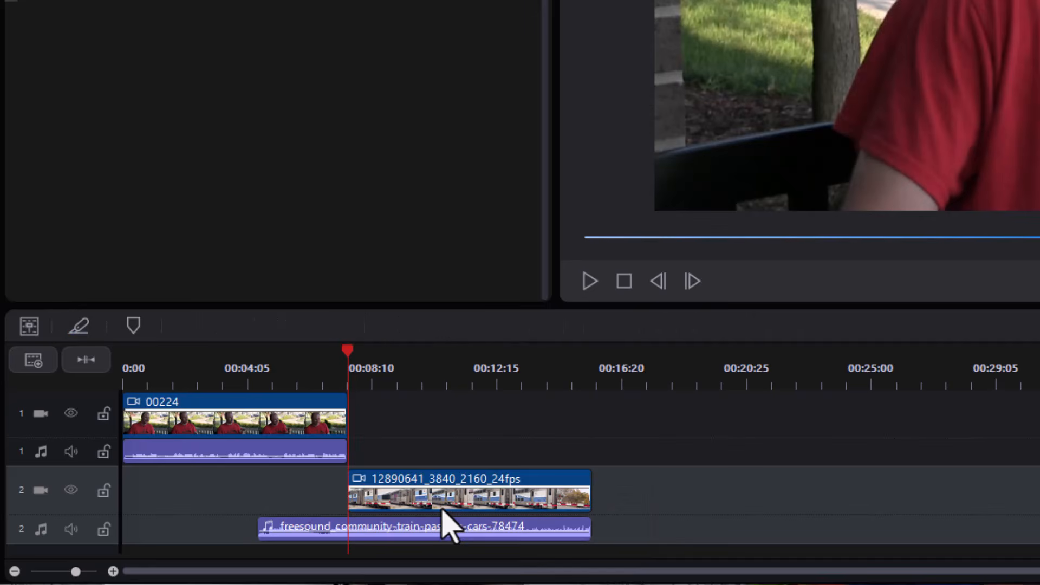
- Relink the trimmed train video with its audio and move both up to track 1 directly after clip 00224, using Overwrite
click(533, 526)
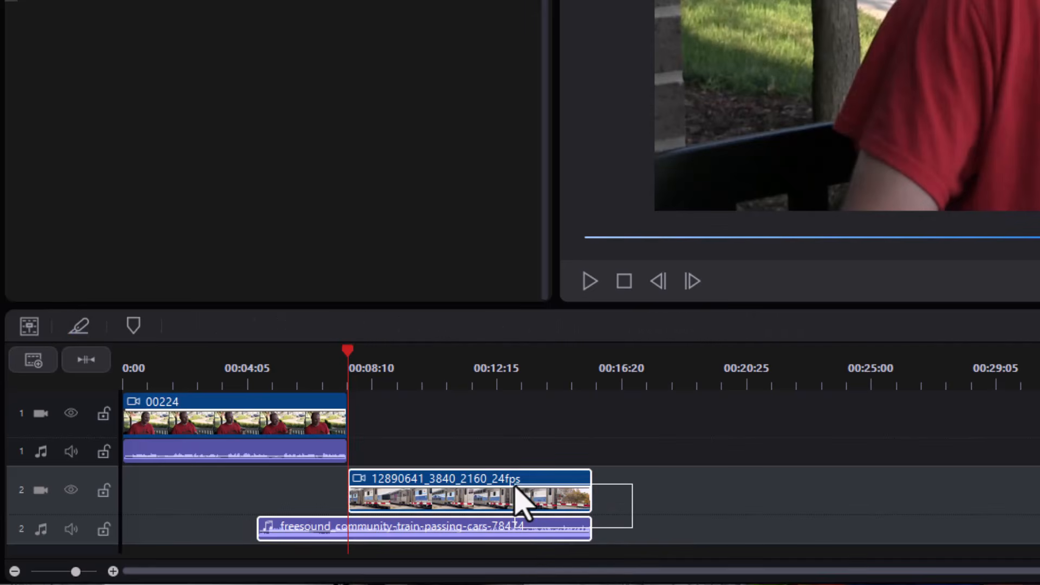
click(515, 495)
right_click(513, 487)
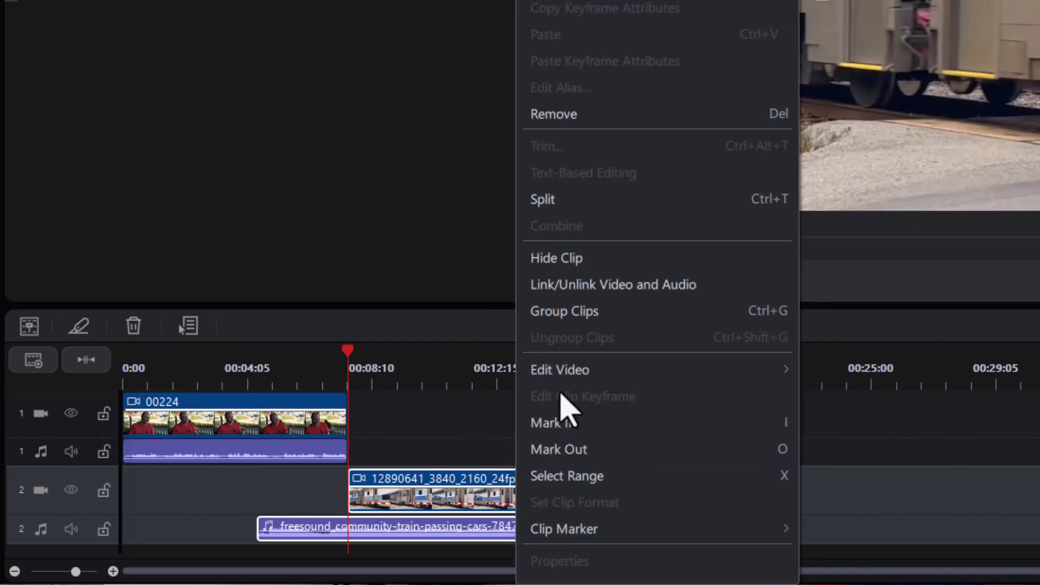
click(593, 282)
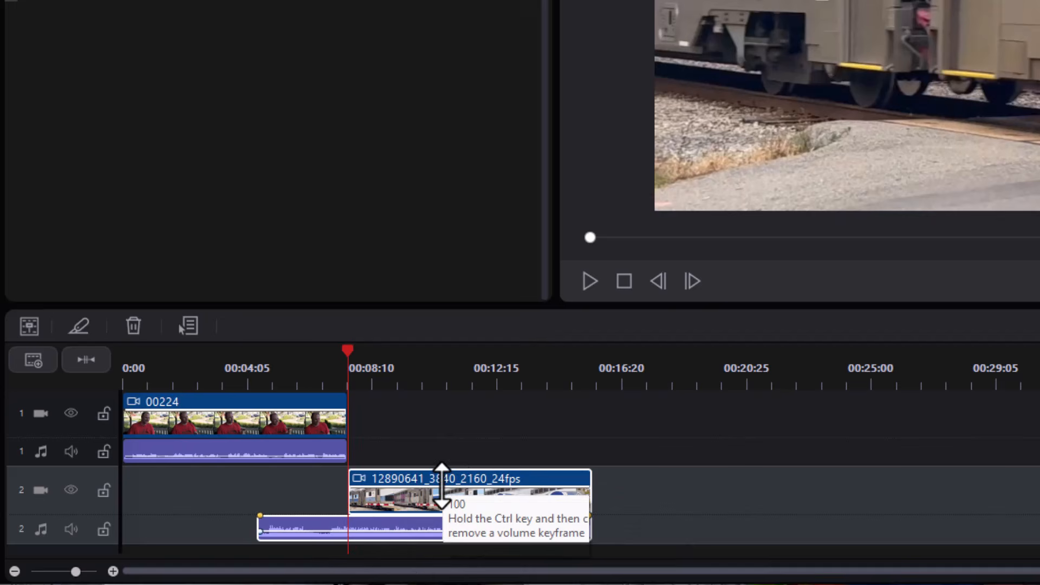
drag(431, 481, 432, 438)
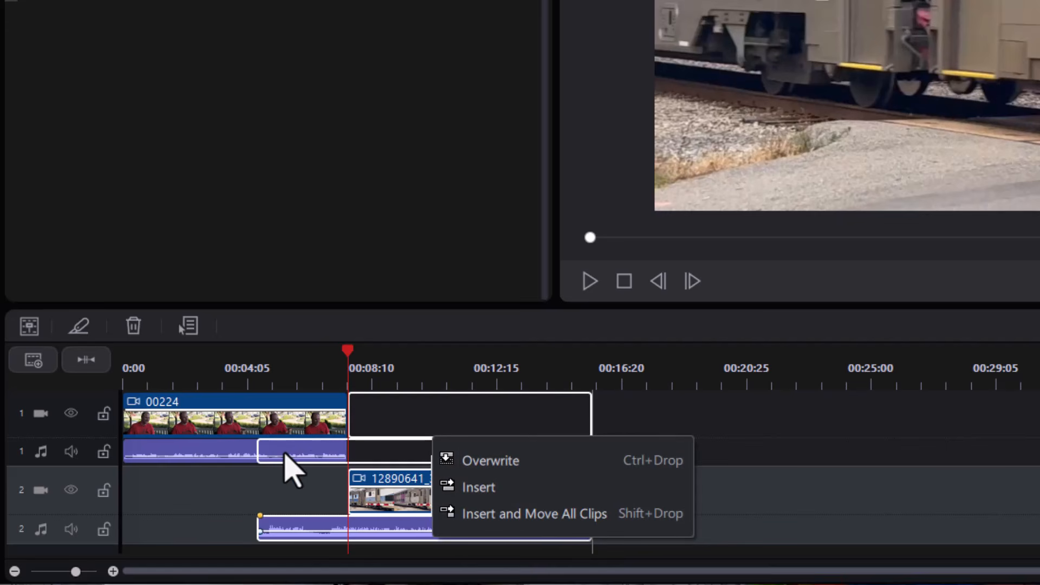
click(507, 464)
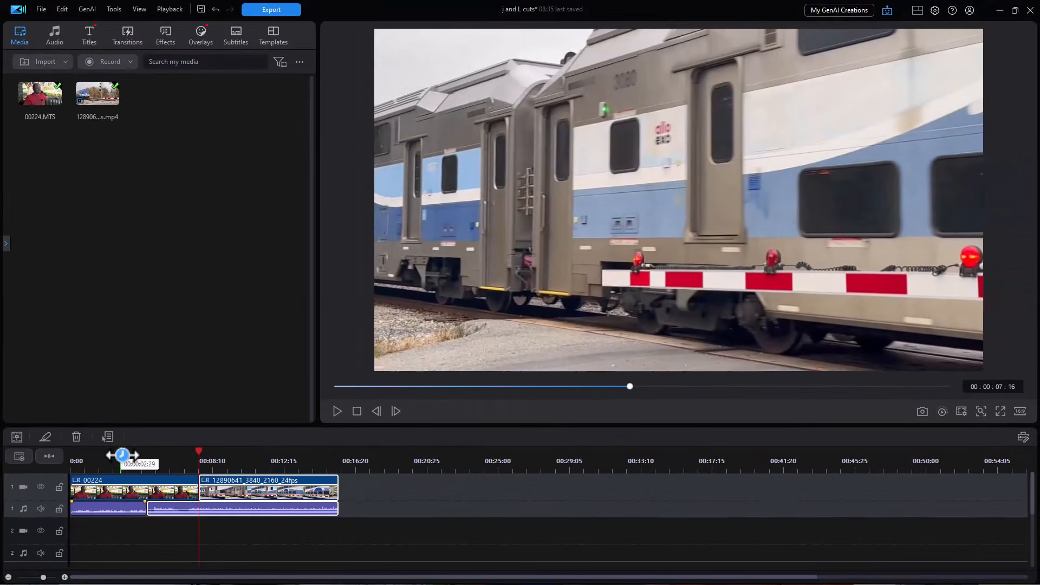
- Fit the edit in the timeline and play back the J cut from 00:00:02:04
click(54, 457)
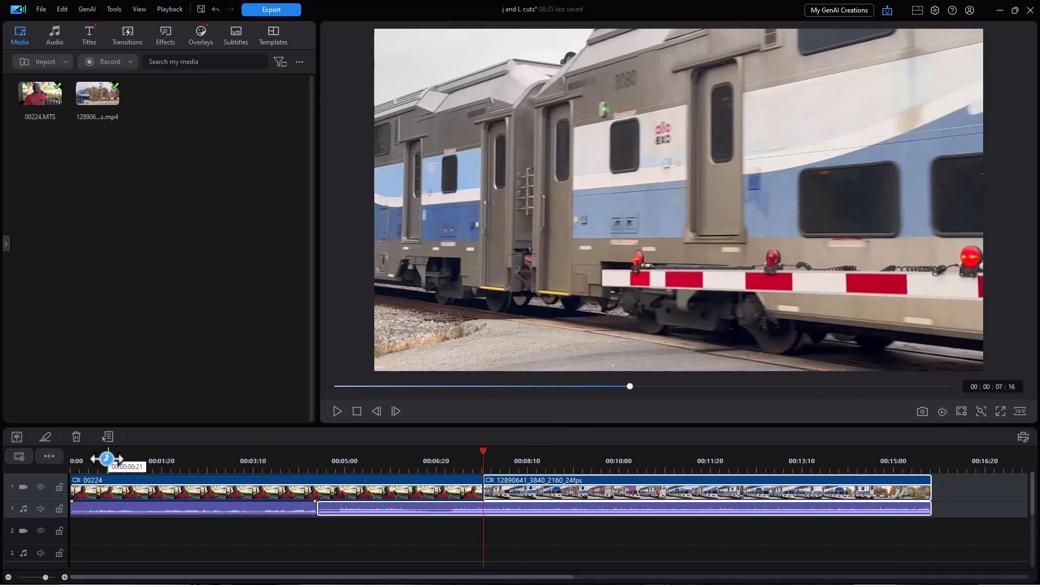
click(187, 460)
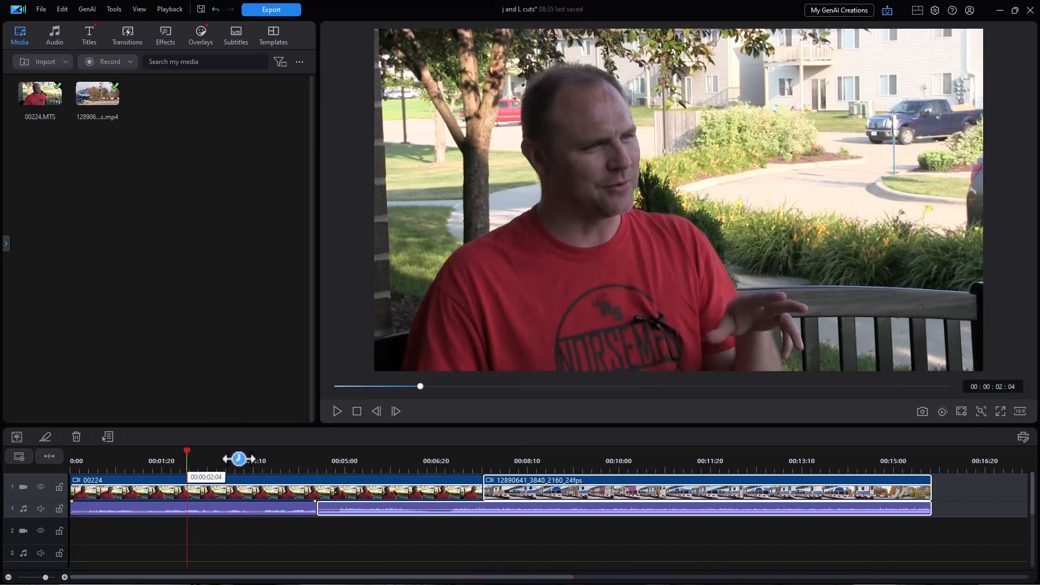
click(338, 411)
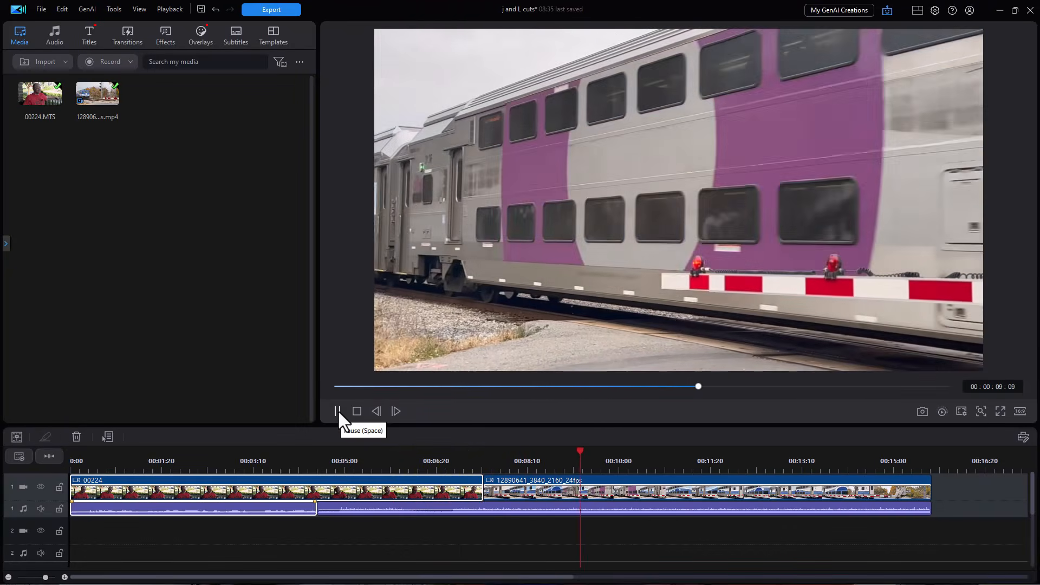
click(338, 410)
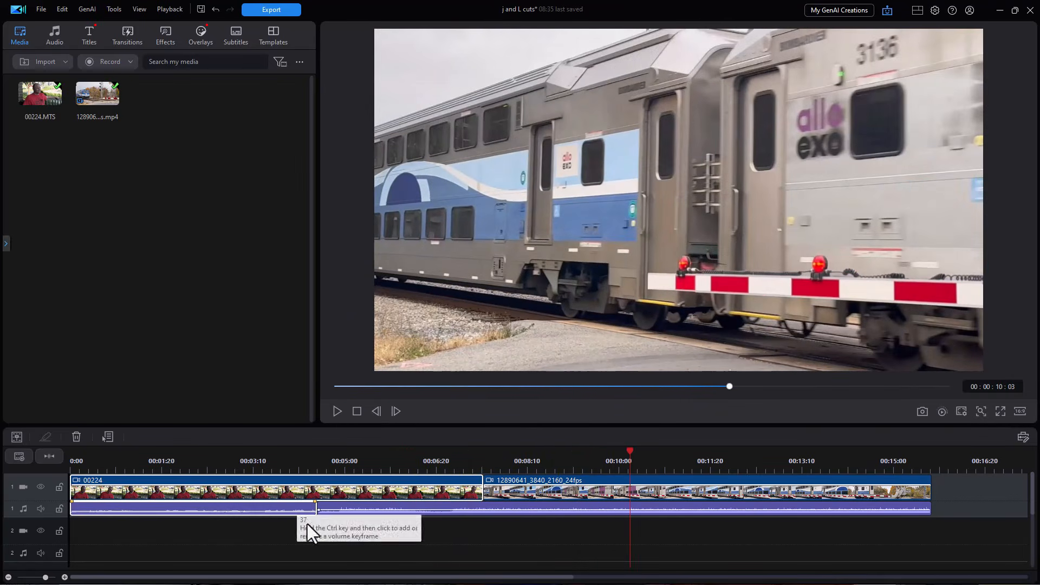
- Undo the J cut edits back to the original straight cut on track 1
key(ctrl+z)
key(ctrl+z)
key(ctrl+z)
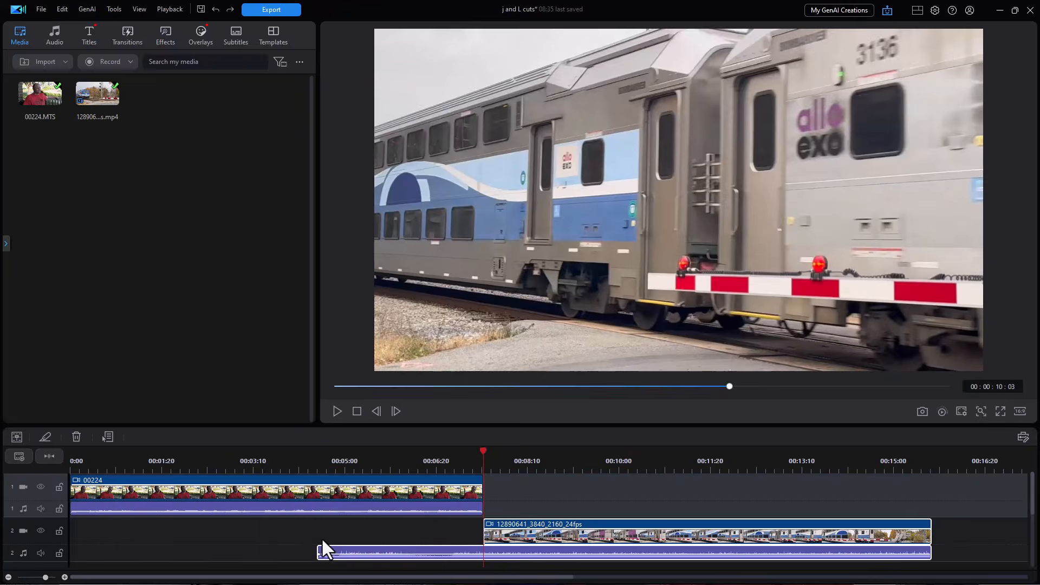
key(ctrl+z)
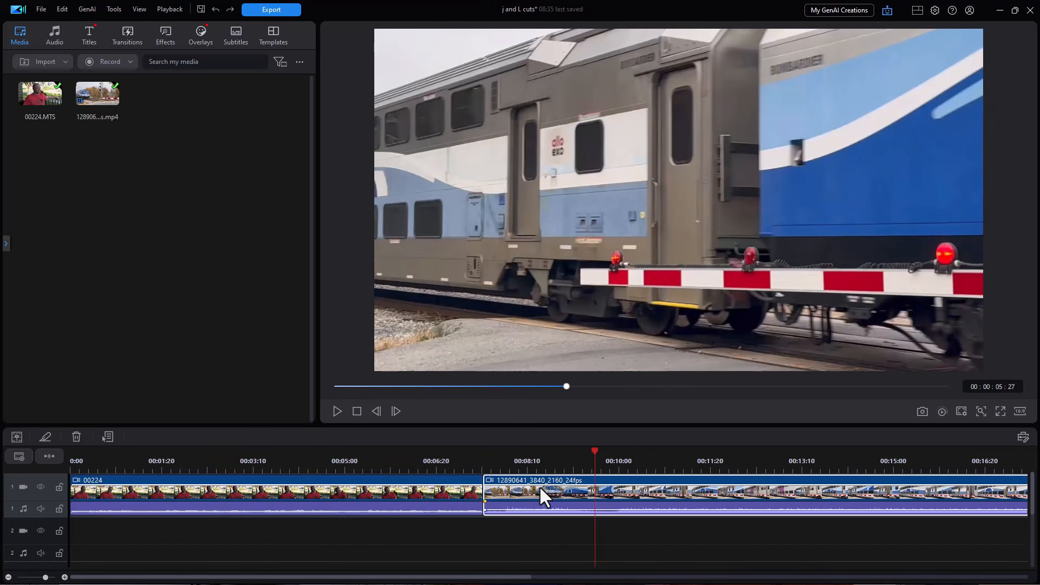
- Move the train clip to track 2 starting at about 00:00:04:27 under clip 00224, and unlink its video and audio
drag(624, 492, 496, 547)
drag(544, 522, 518, 522)
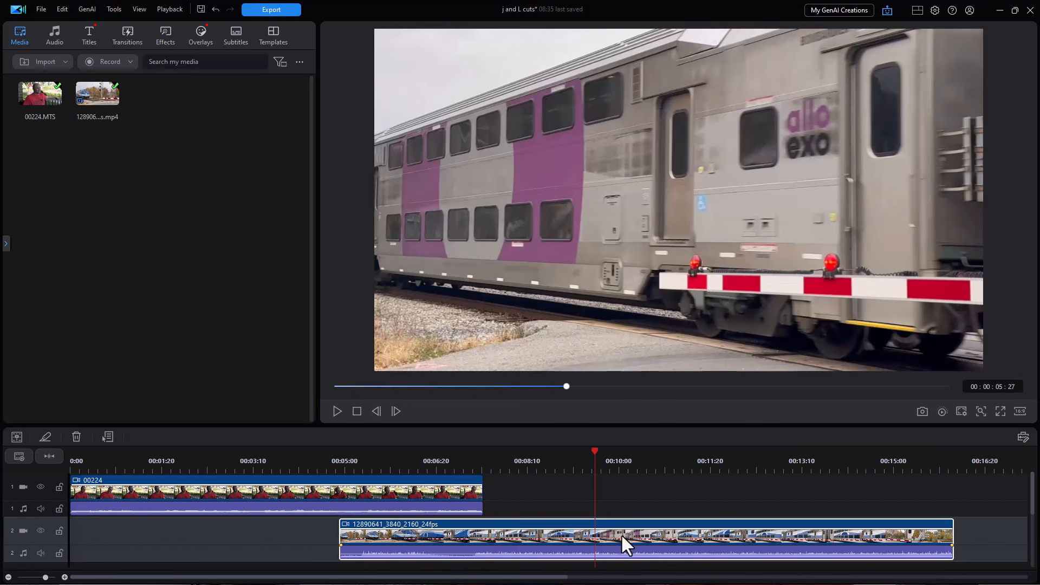
right_click(638, 537)
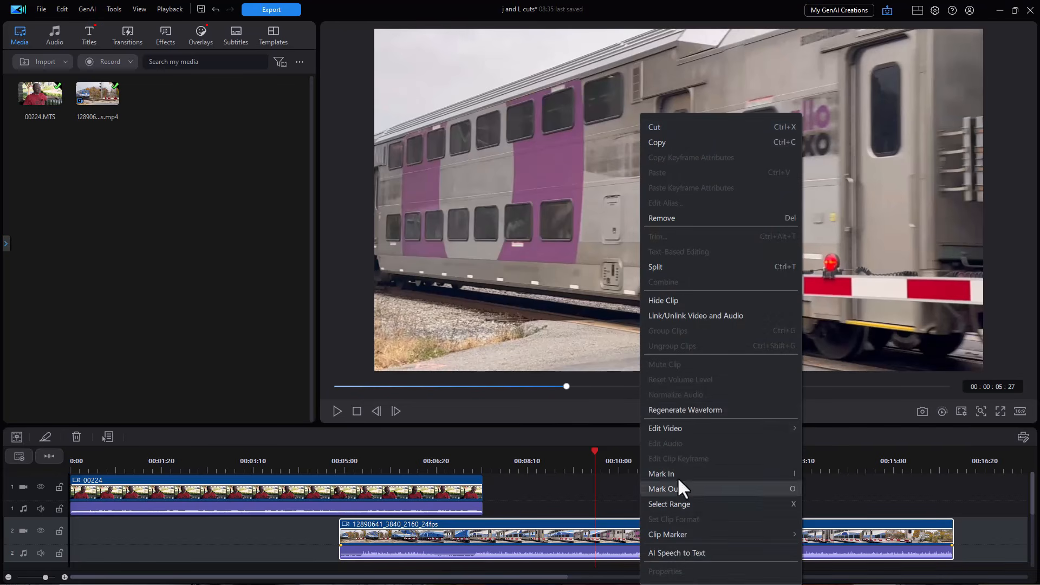
click(670, 314)
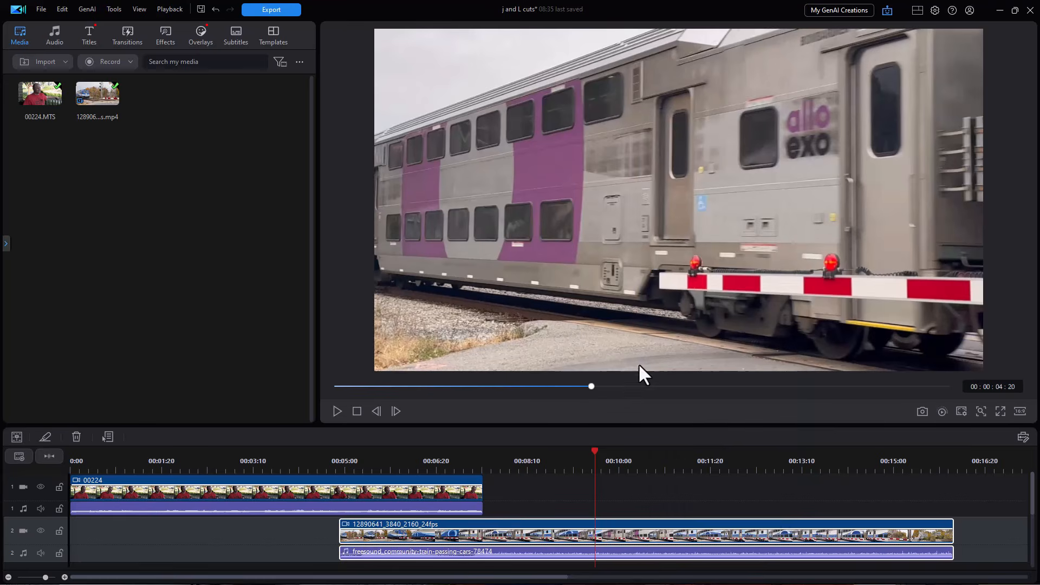
- Split the train audio on track 2 at the end of clip 00224 and remove the part before the split, leaving the gap
click(443, 501)
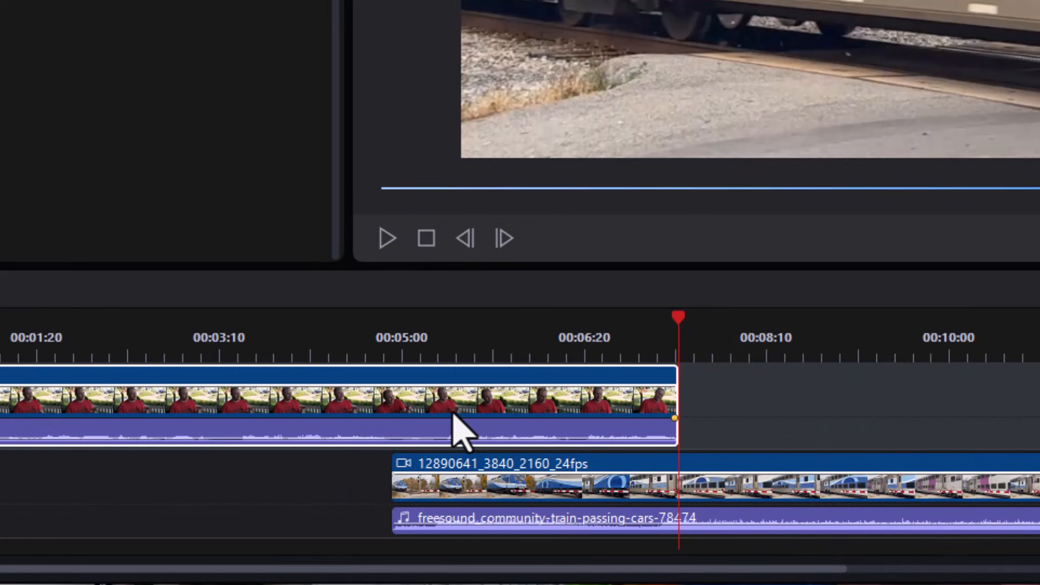
click(576, 520)
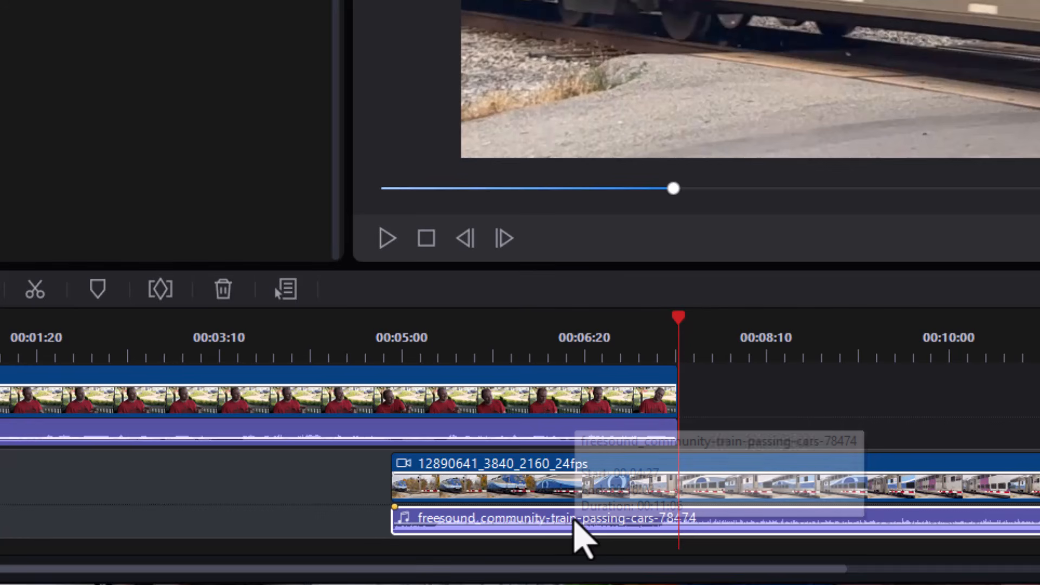
key(ctrl+b)
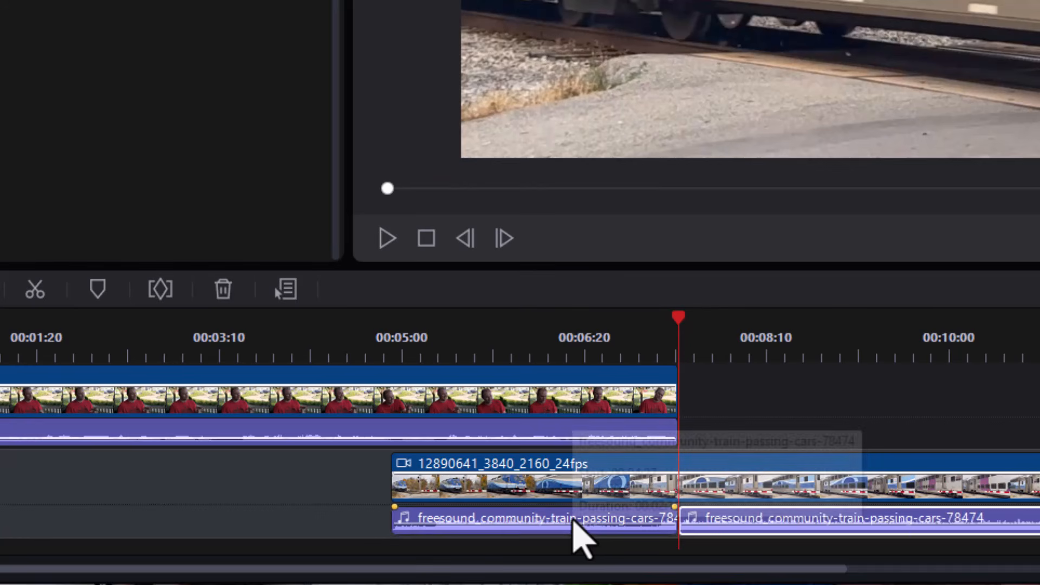
click(526, 522)
key(Delete)
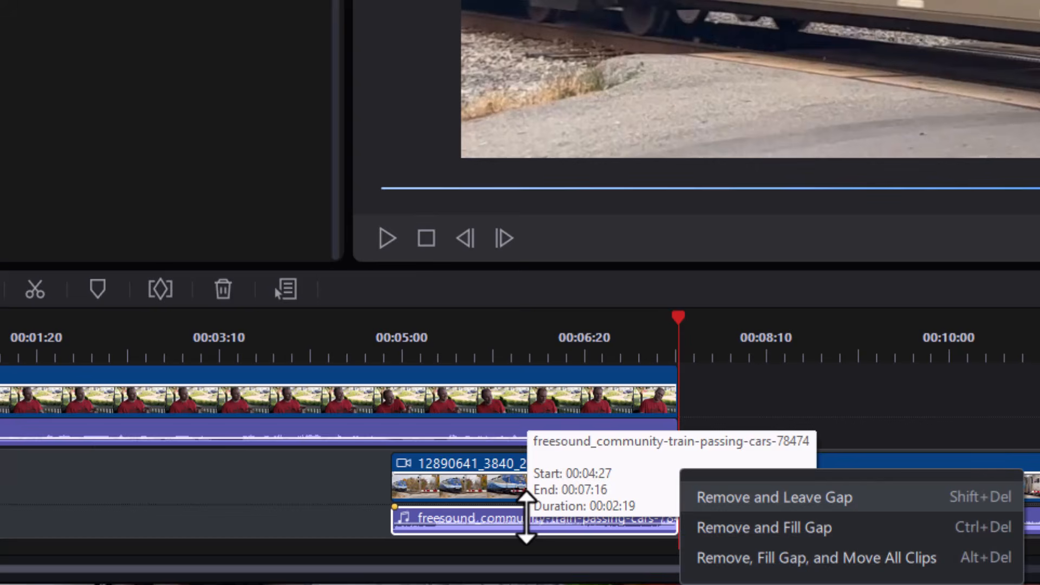
click(755, 497)
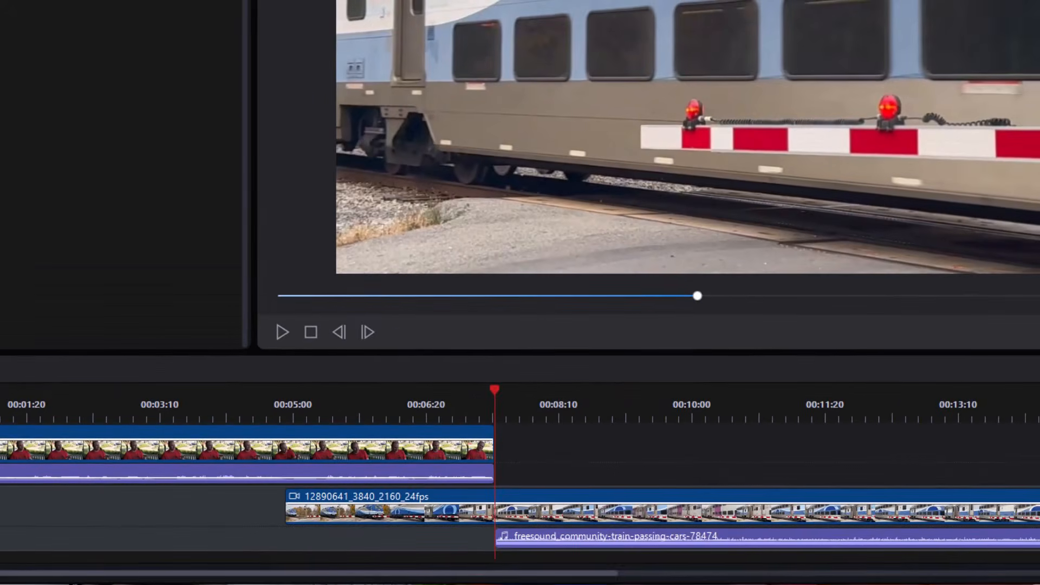
- Relink the train video with its trimmed audio and move both straight up to track 1 over the end of clip 00224, using Overwrite
click(994, 523)
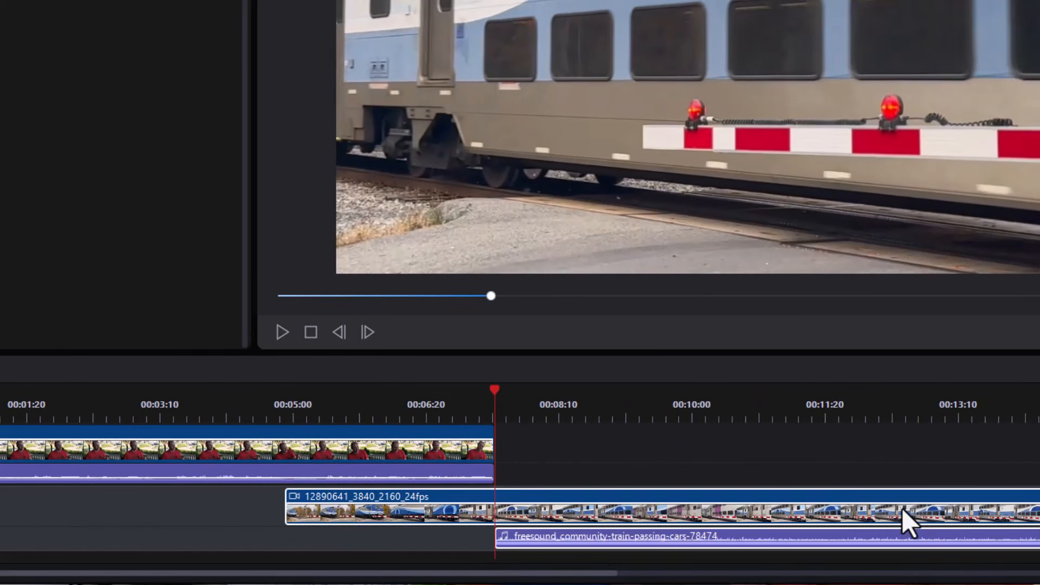
right_click(899, 508)
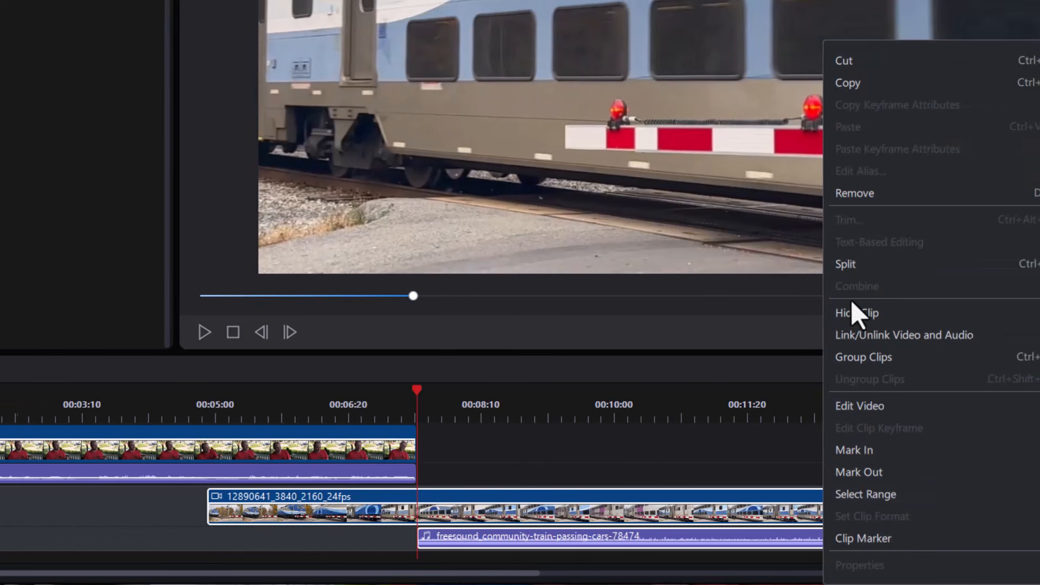
click(936, 337)
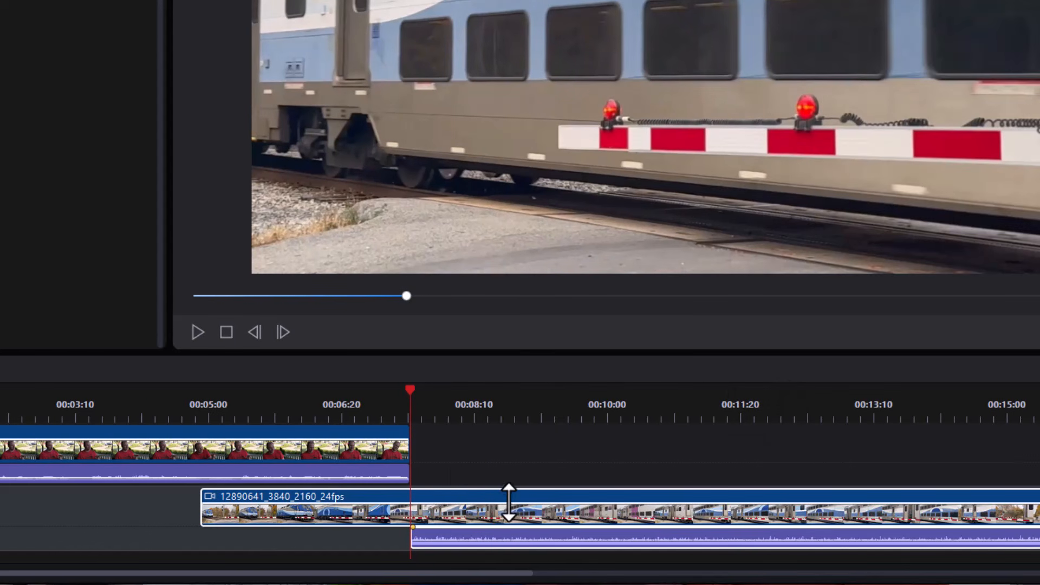
drag(512, 497, 508, 460)
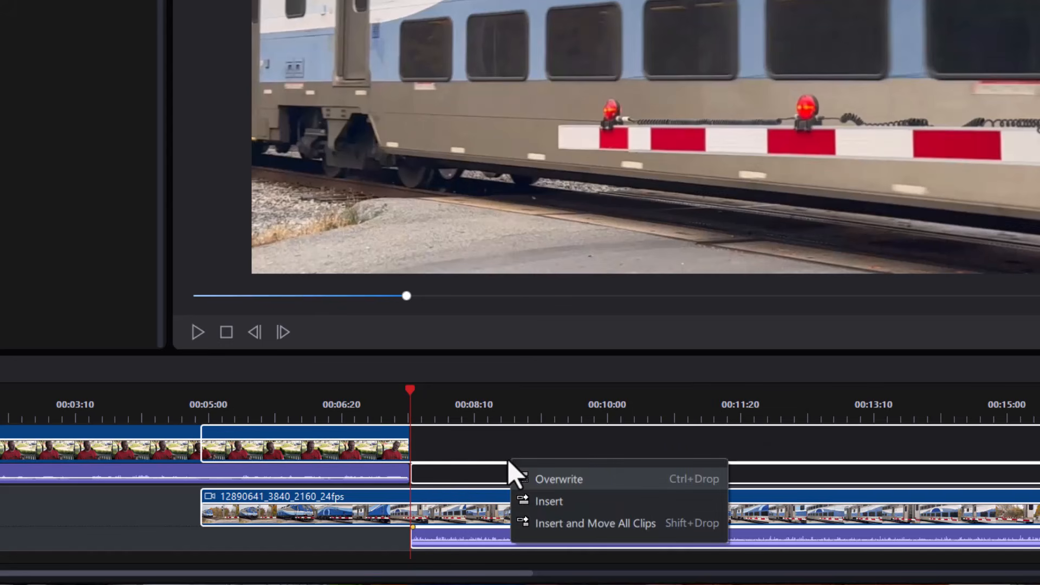
click(561, 476)
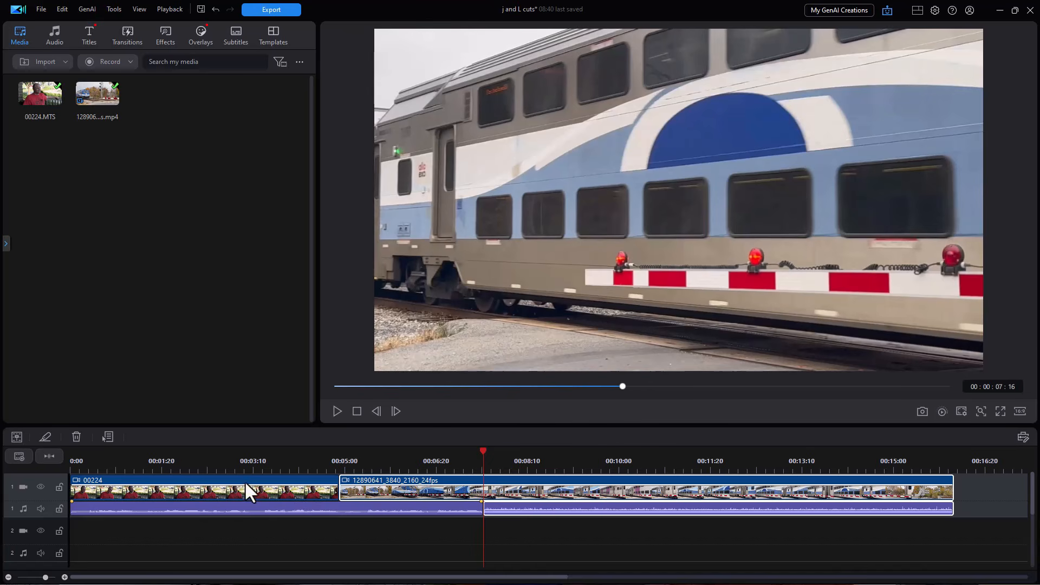
- Play back the L cut from 00:00:03:10 through the transition into the train audio
click(253, 464)
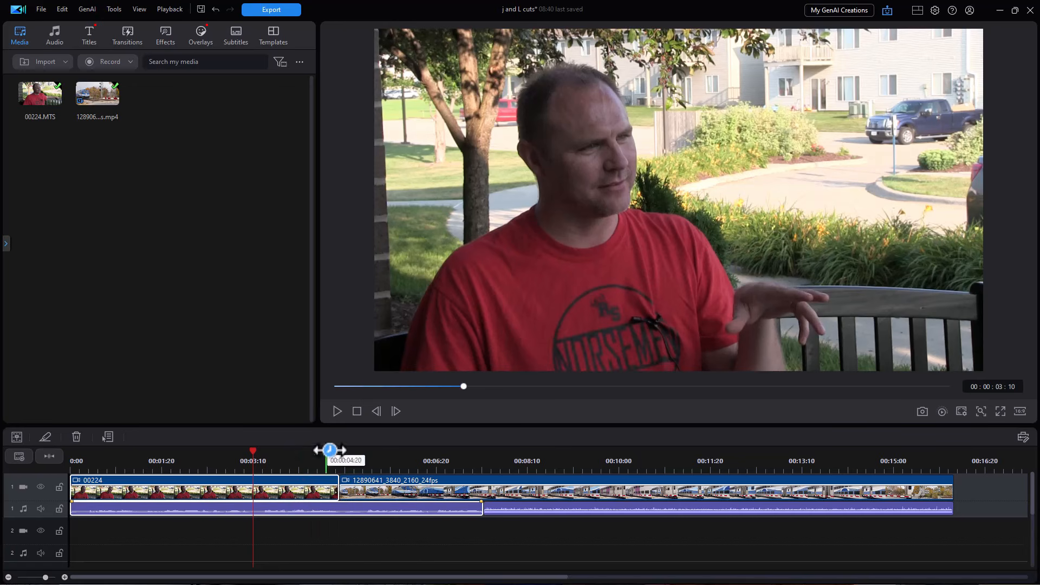
click(336, 410)
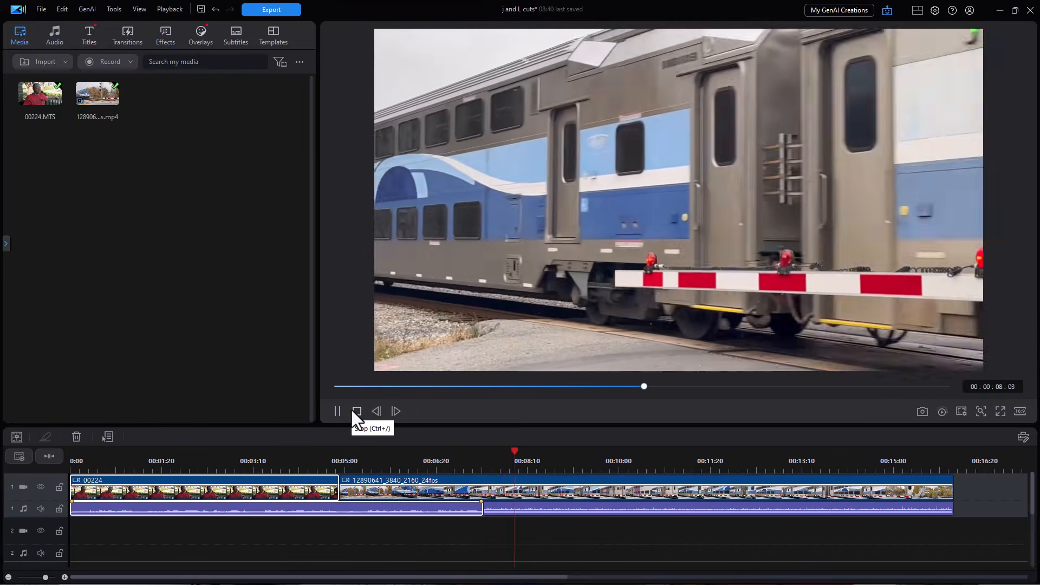
key(space)
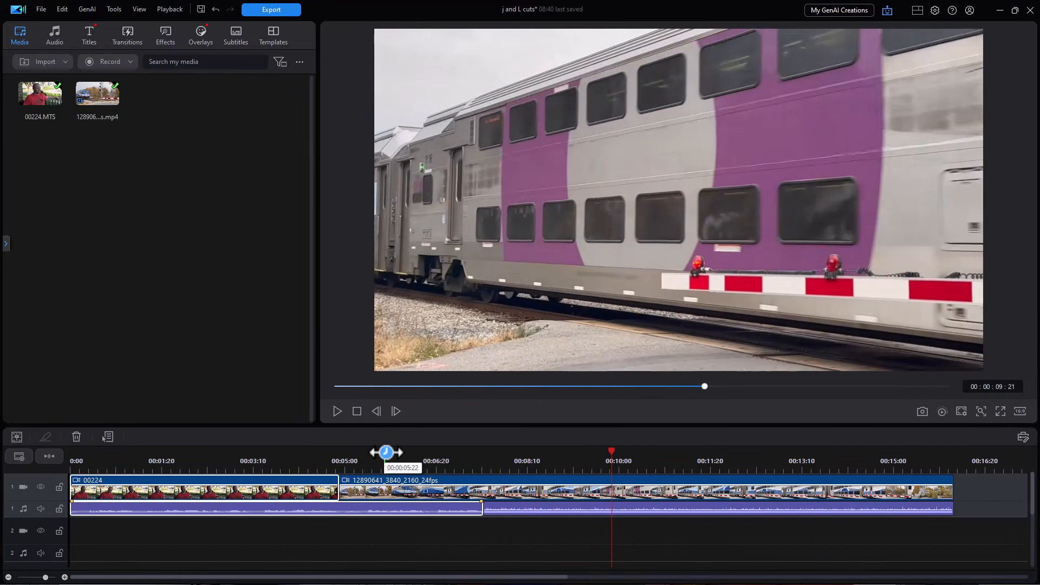